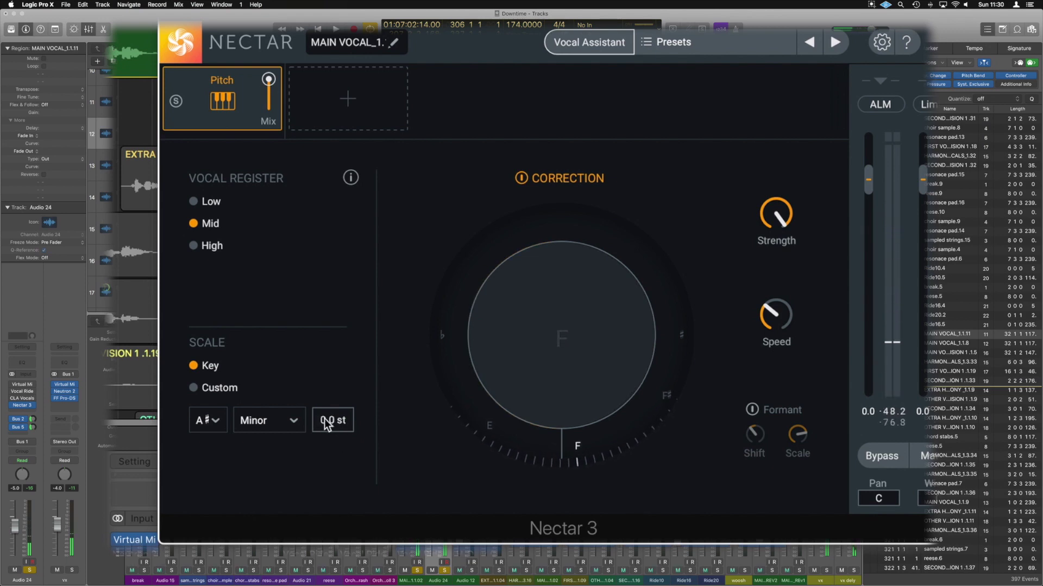
Transpose the vocal down an octave to -12.0 st in the Pitch module and play it.
left_click_drag(327, 424, 327, 583)
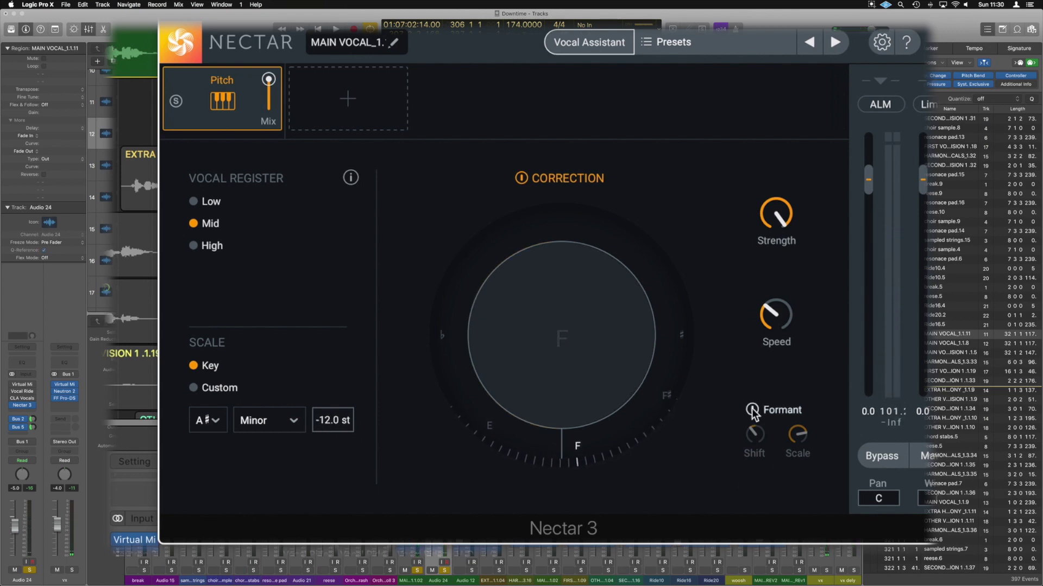
key("space")
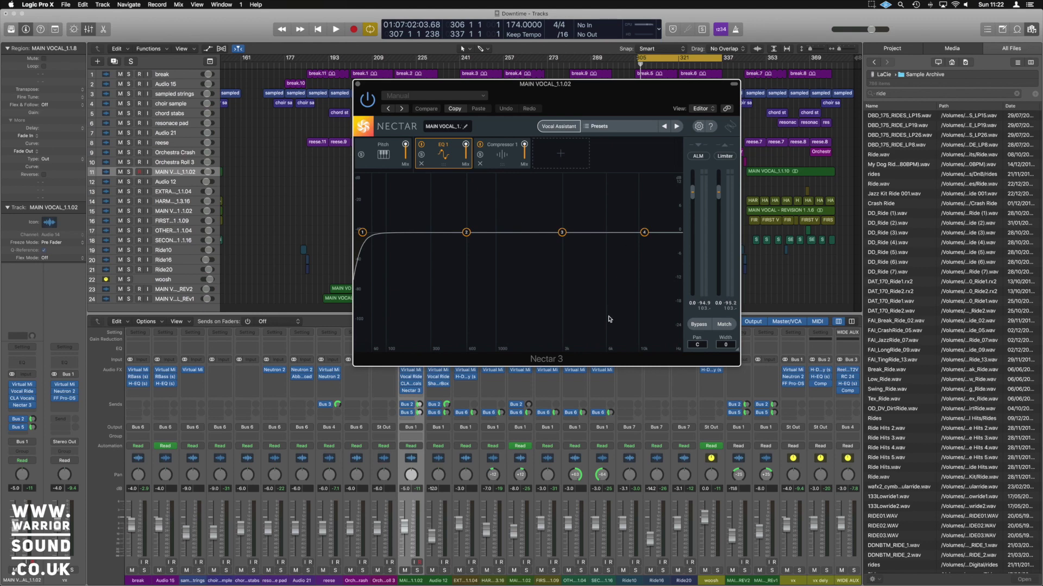
Delete the Compressor 1 and EQ 1 modules from the chain and reposition the Nectar window.
left_click_drag(573, 79, 571, 75)
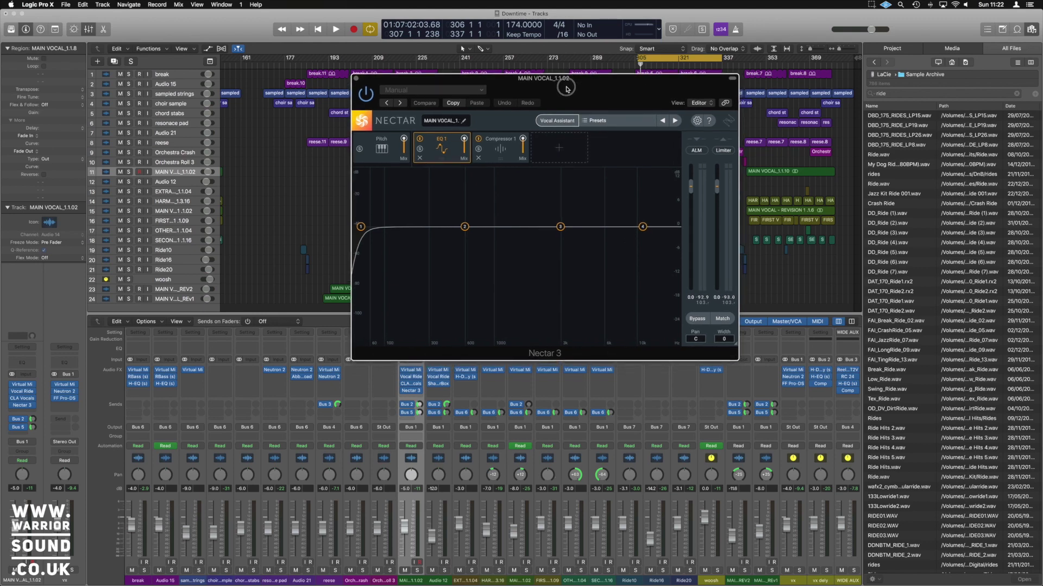
mouse_move(403, 377)
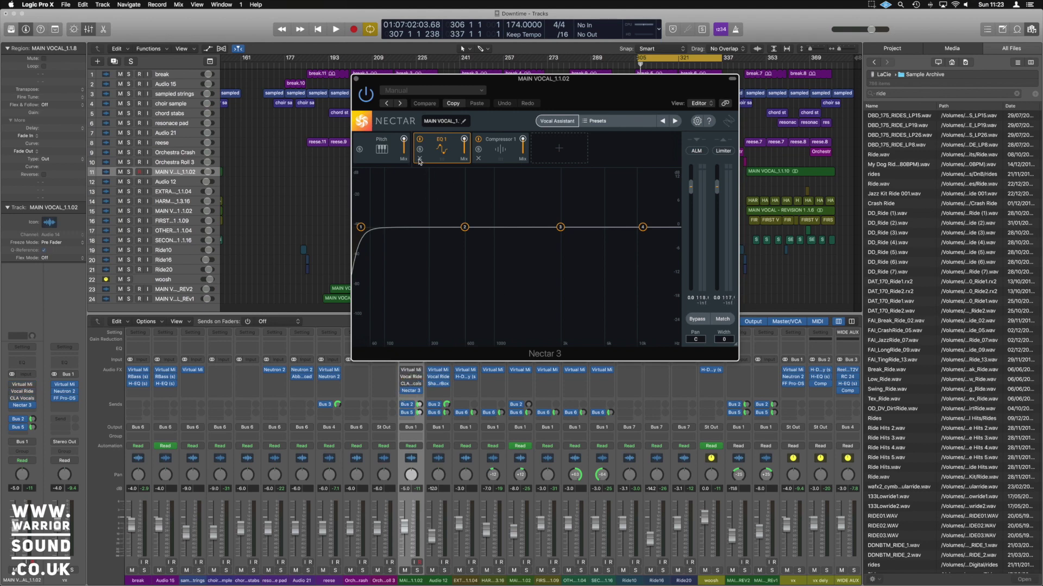
left_click(478, 158)
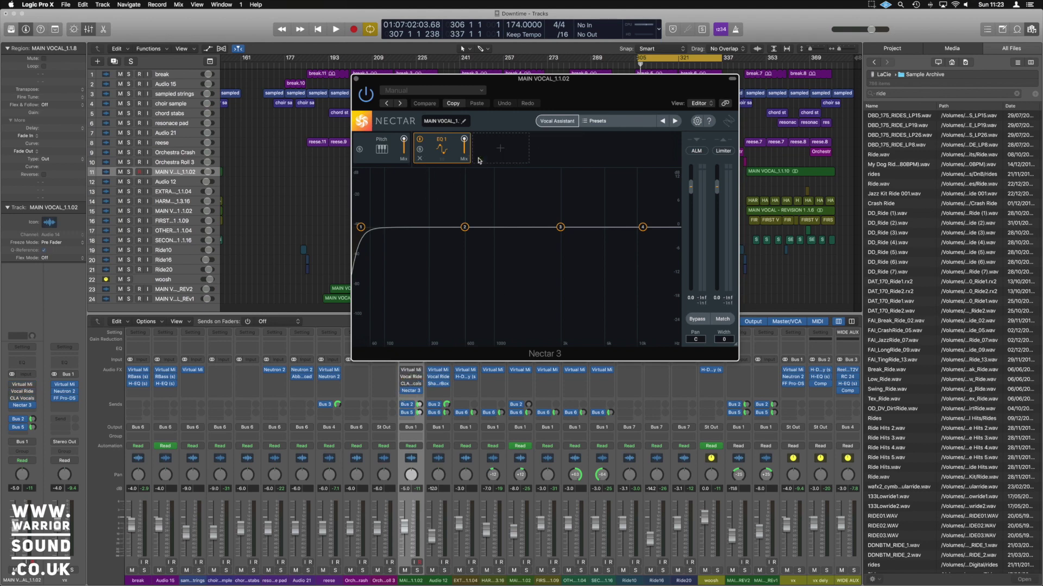
left_click(419, 158)
left_click_drag(574, 80, 580, 112)
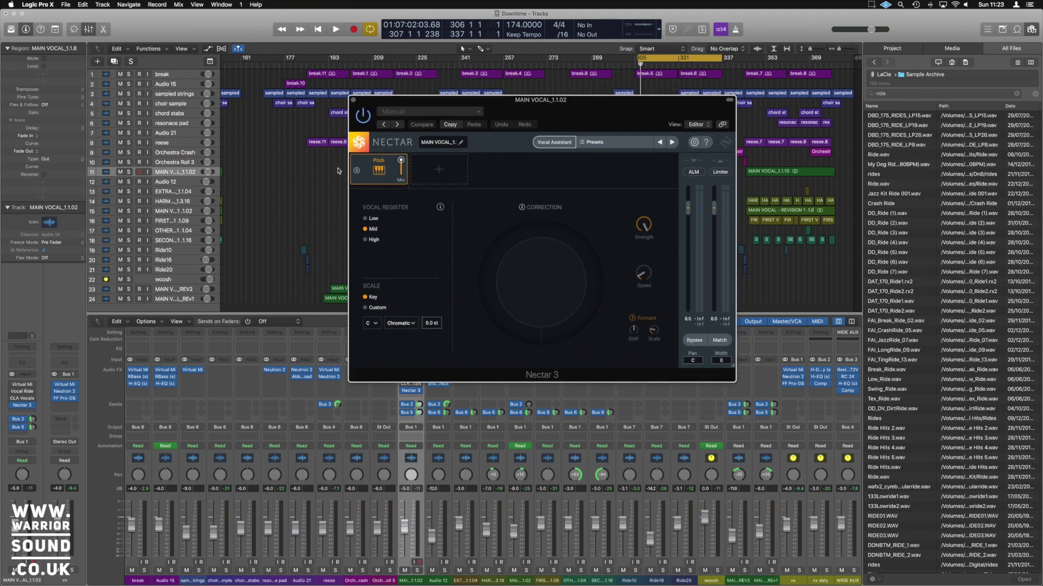
key("space")
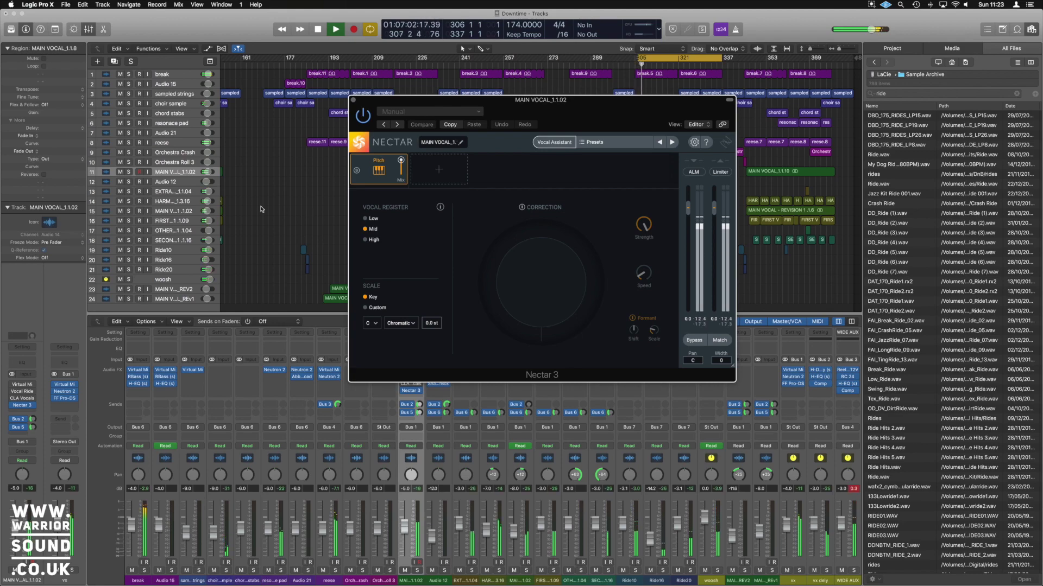
key("space")
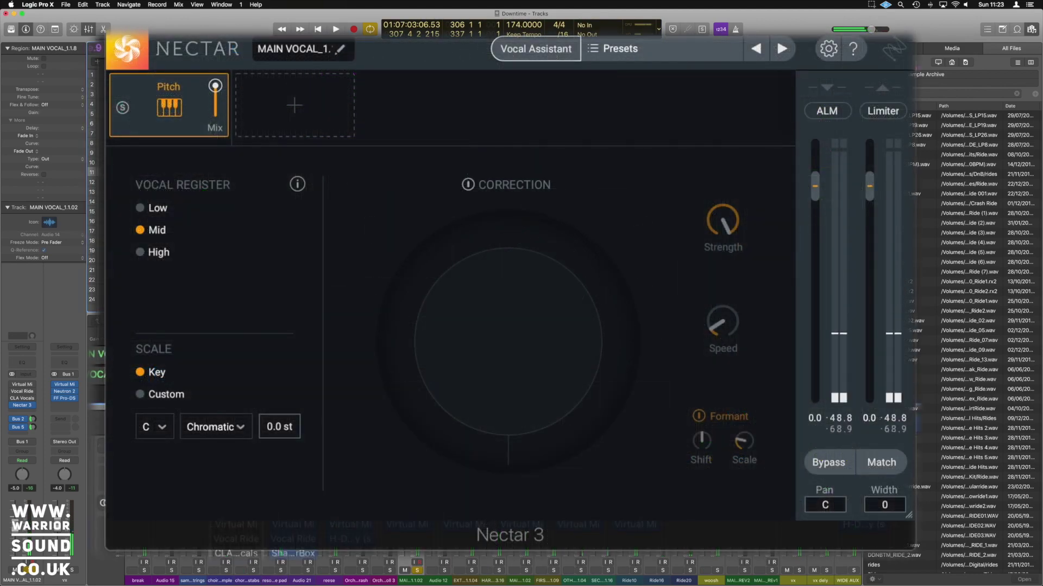
key("space")
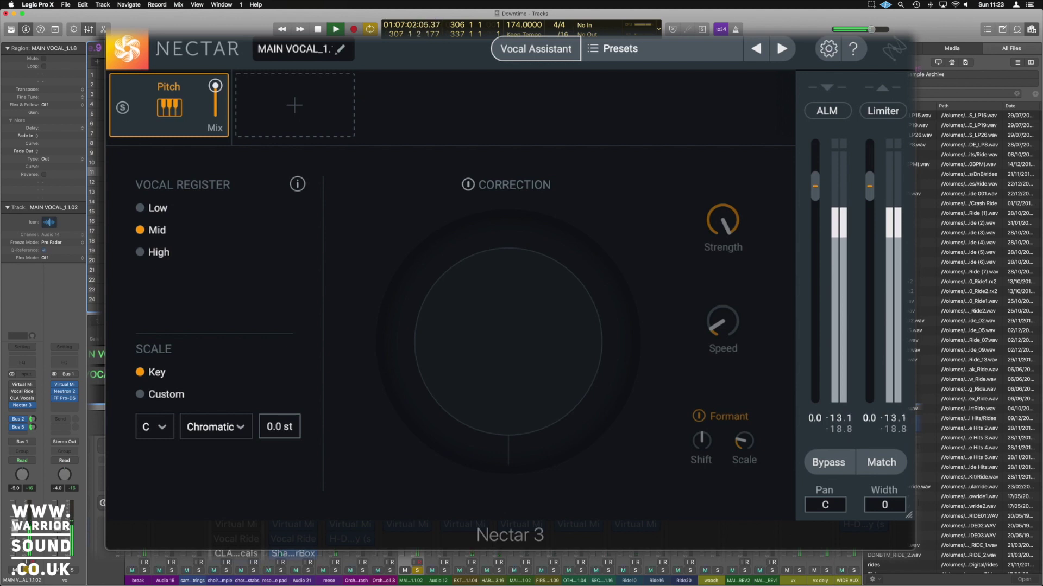
key("space")
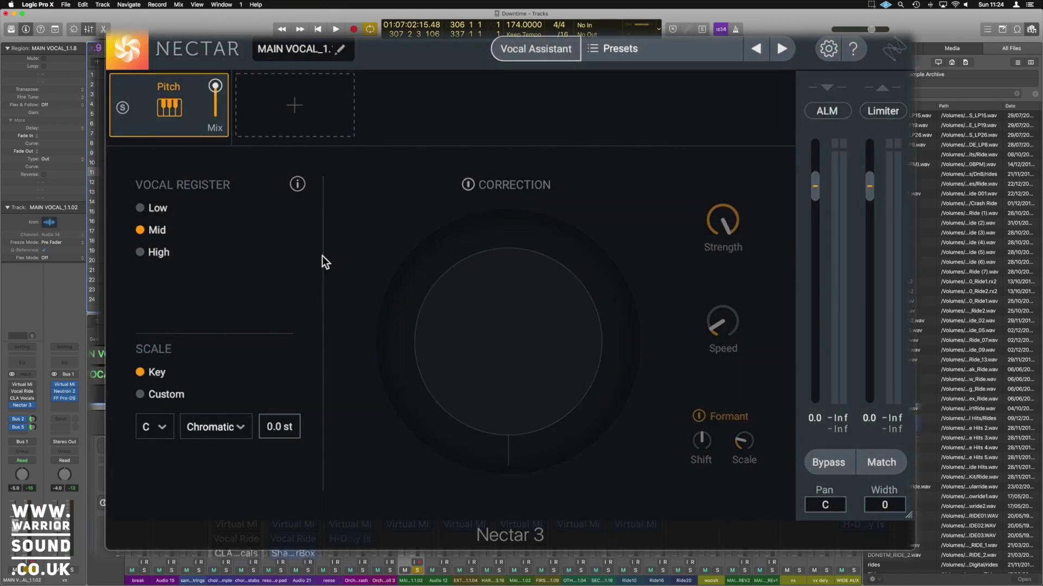
left_click(140, 394)
left_click(139, 433)
left_click(166, 433)
left_click(178, 433)
left_click(196, 418)
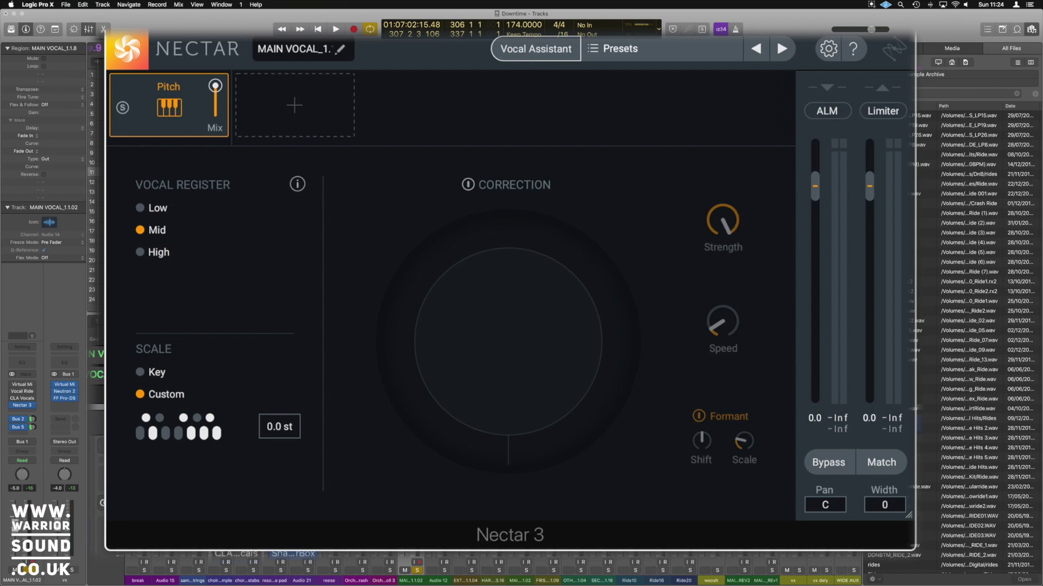
left_click(142, 373)
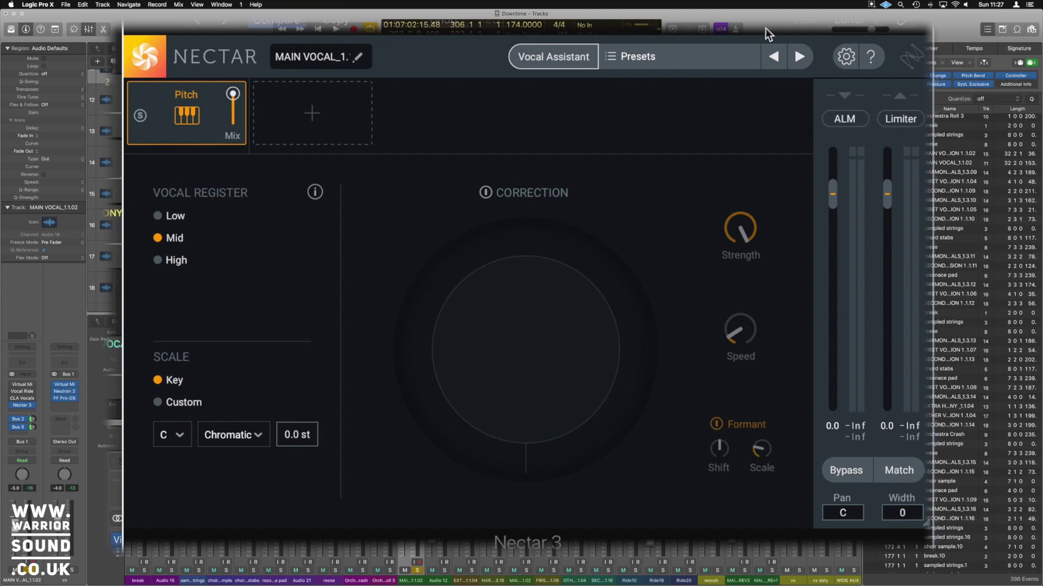
Choose A# from the key list and Minor from the scale list.
left_click(175, 438)
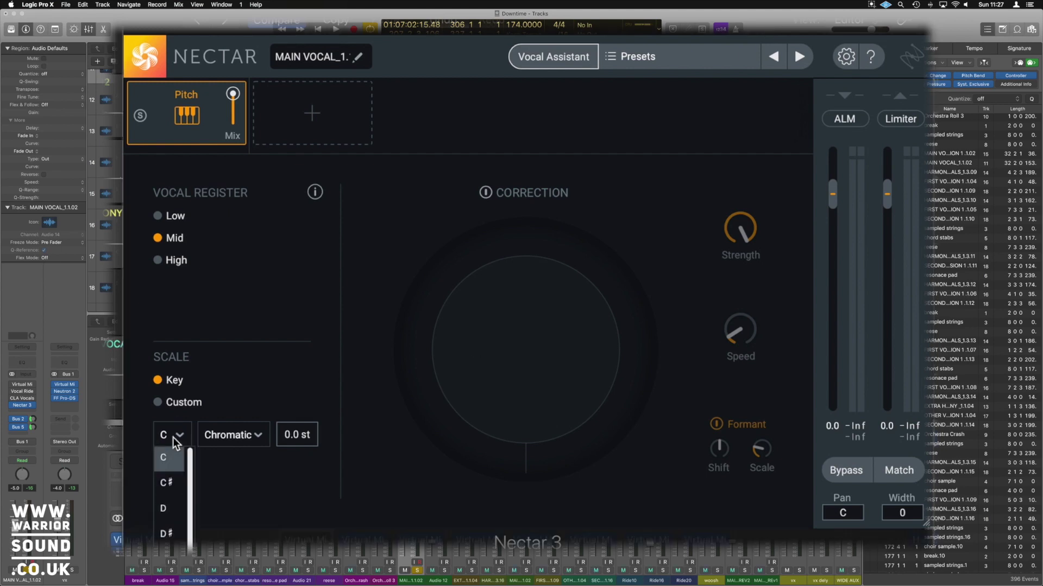
scroll(174, 489, "down", 1)
left_click(174, 499)
left_click(226, 438)
left_click(241, 516)
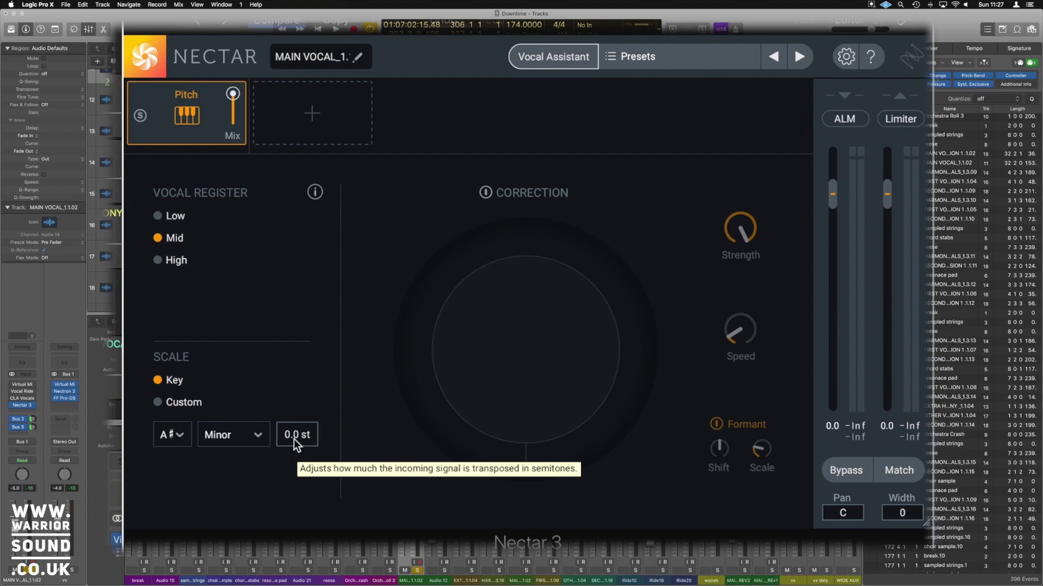
Audition the vocal transposed down to -12.0 st.
left_click_drag(295, 438, 295, 478)
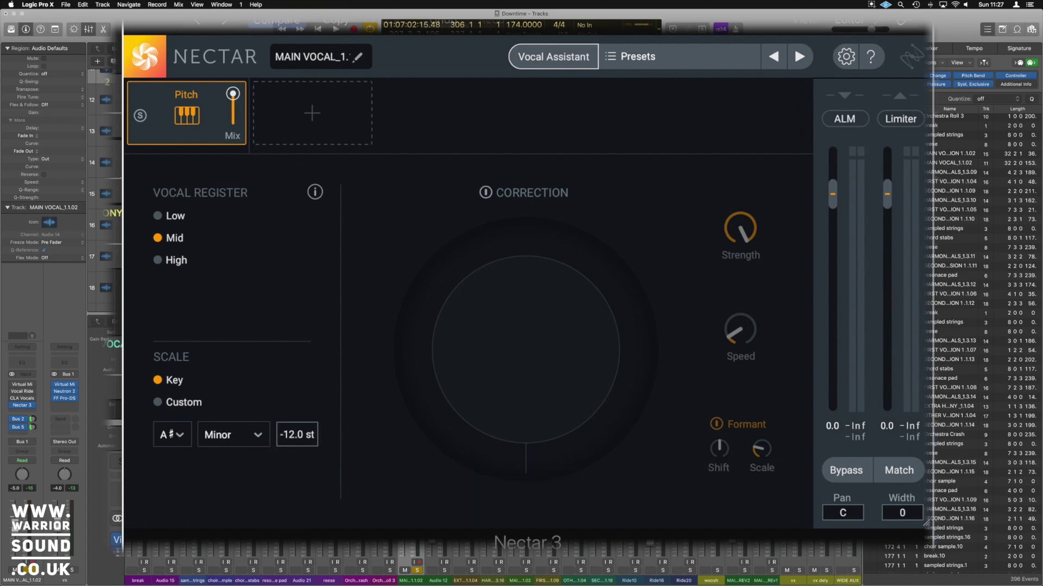
key("space")
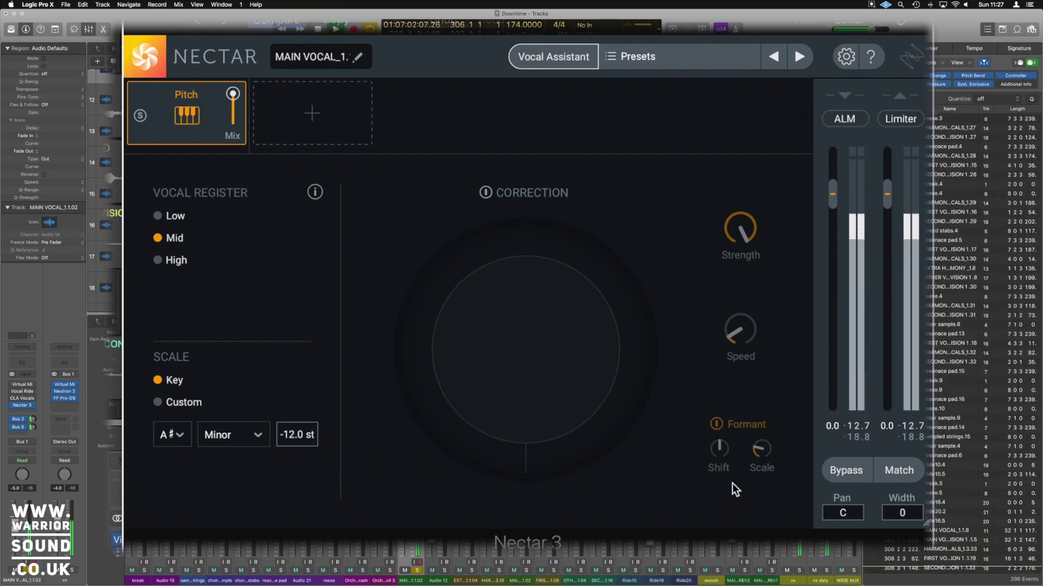
key("space")
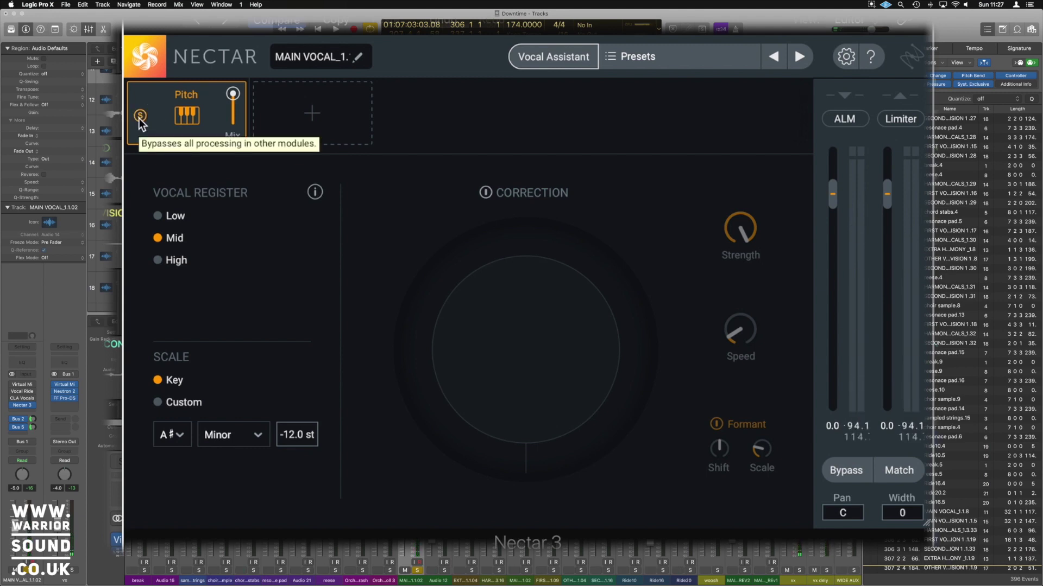
Solo the Pitch module, try +12.0 st, then reset transpose to 0.0 st and audition.
left_click(140, 118)
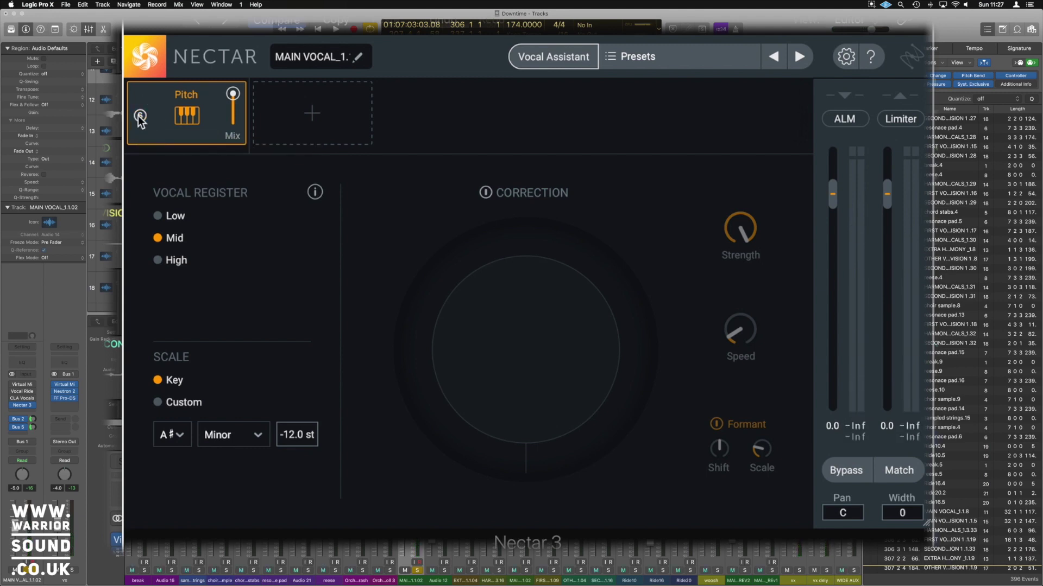
key("space")
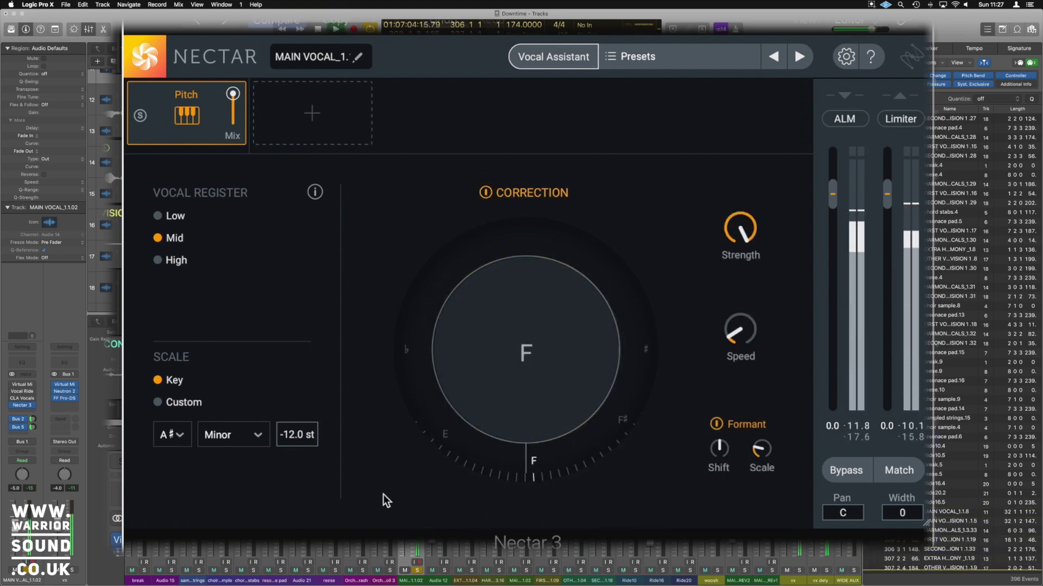
left_click_drag(292, 437, 267, 174)
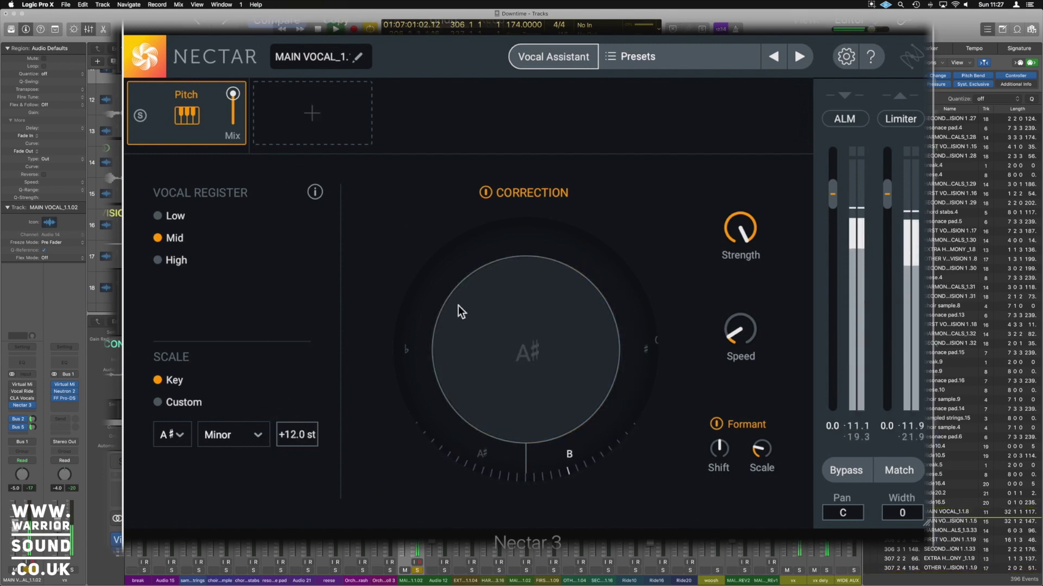
left_click(296, 435, "alt")
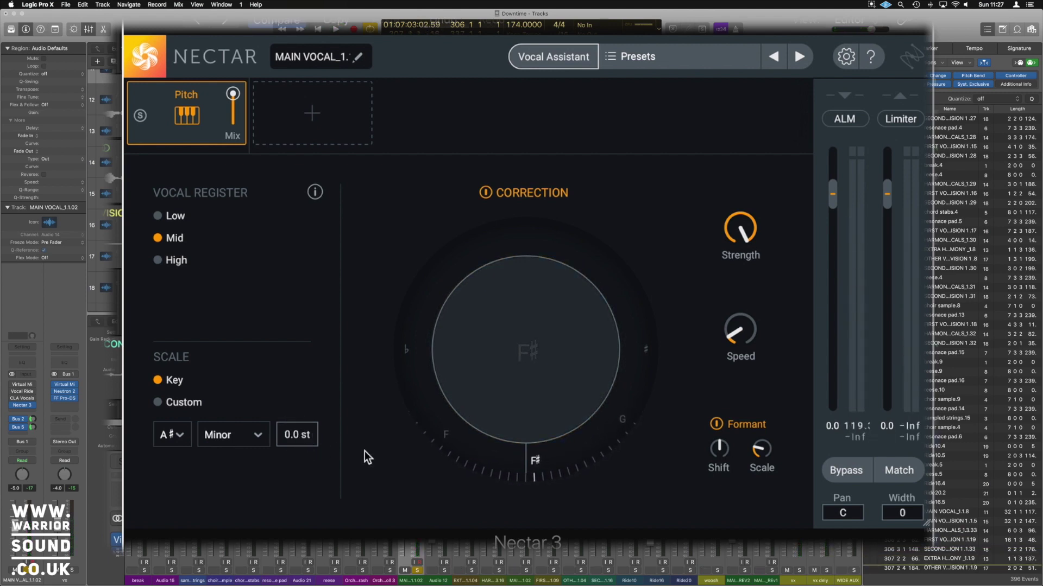
key("space")
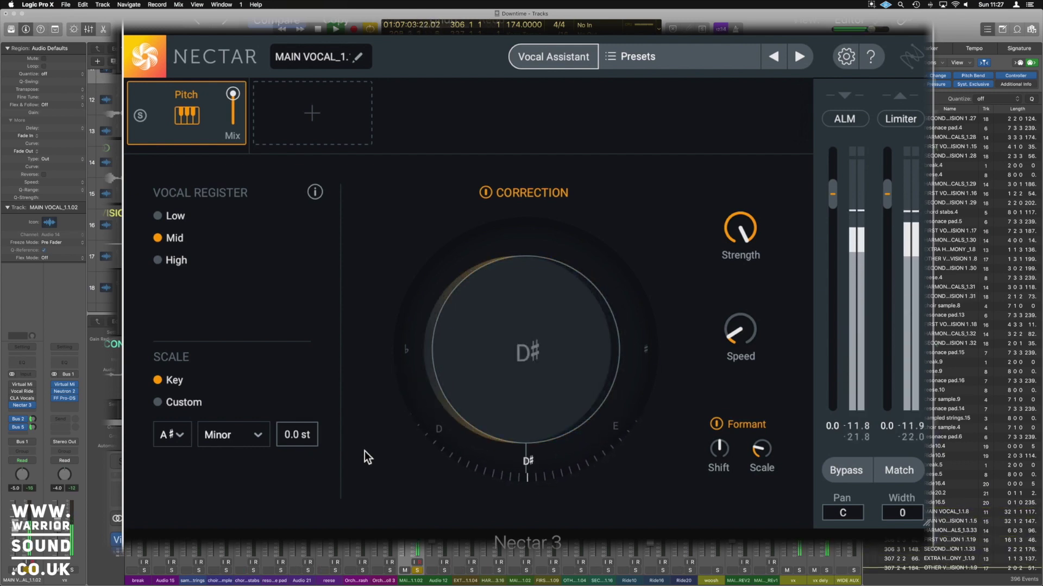
key("space")
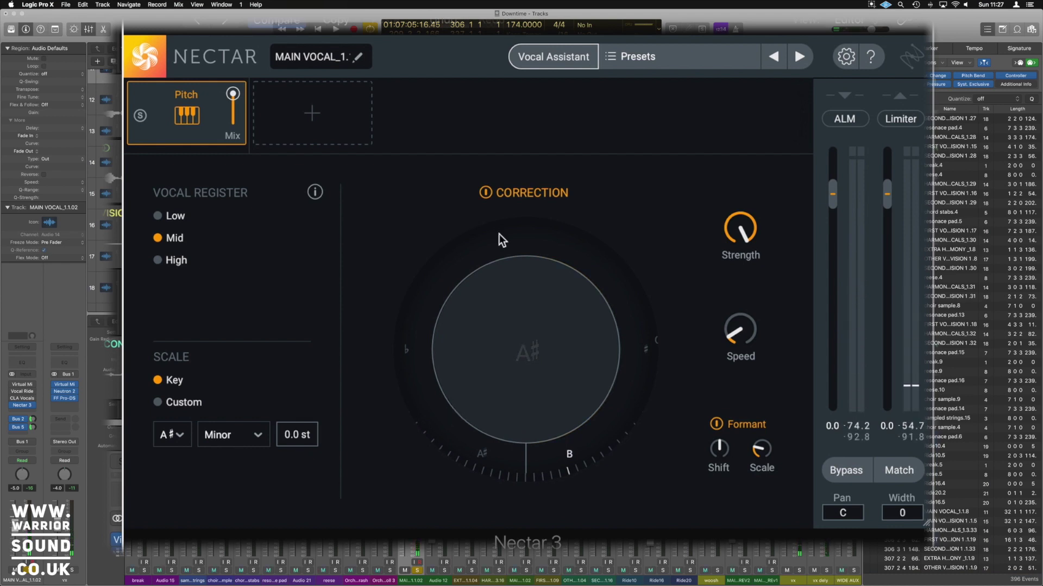
left_click(485, 194)
left_click(485, 194)
left_click(484, 194)
left_click(486, 194)
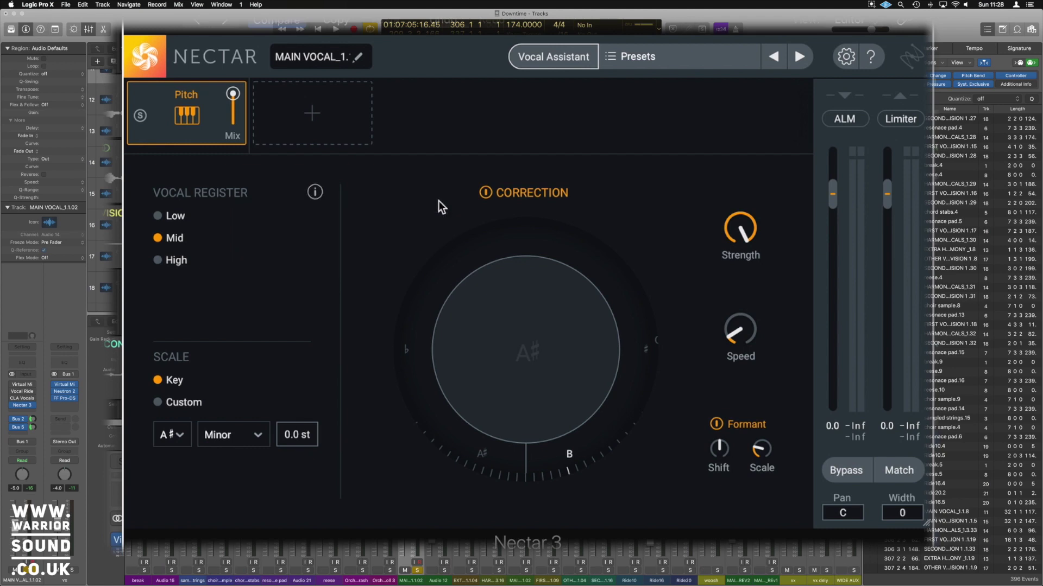
During playback, set correction speed to 0.00 ms and adjust formant shift and scale.
mouse_move(744, 234)
mouse_move(749, 334)
key("space")
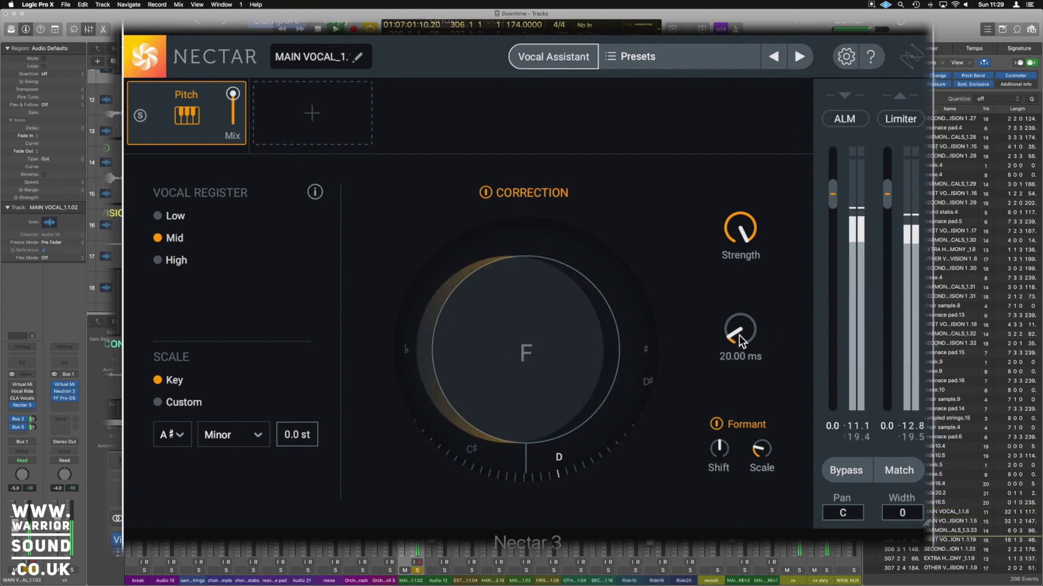
left_click_drag(739, 334, 759, 506)
left_click_drag(718, 448, 720, 478)
left_click_drag(761, 451, 728, 269)
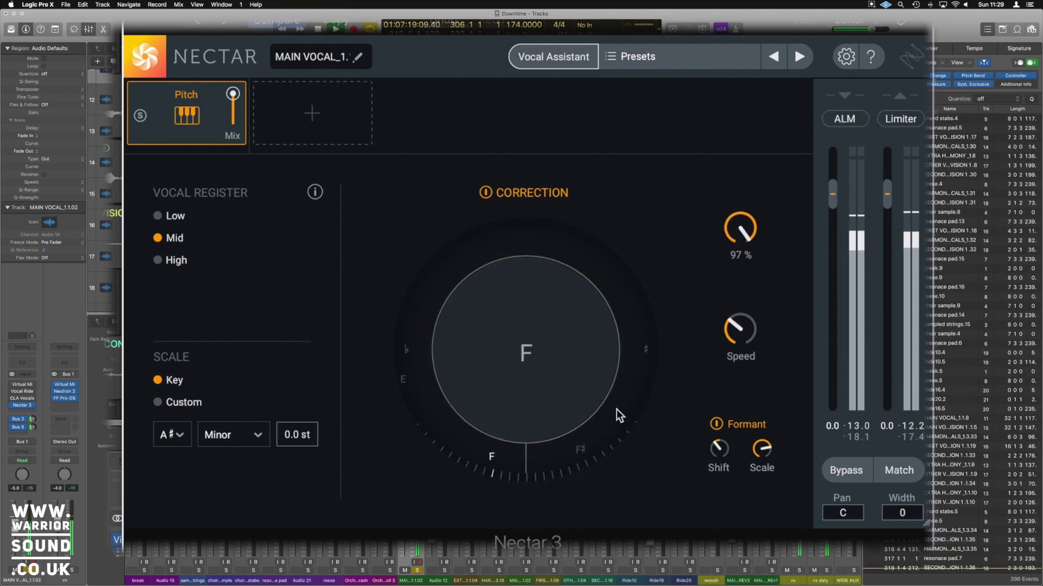
Try -12.0 st, reset pitch shift to 0.0 st, switch Formant off and stop playback.
left_click_drag(288, 442, 289, 478)
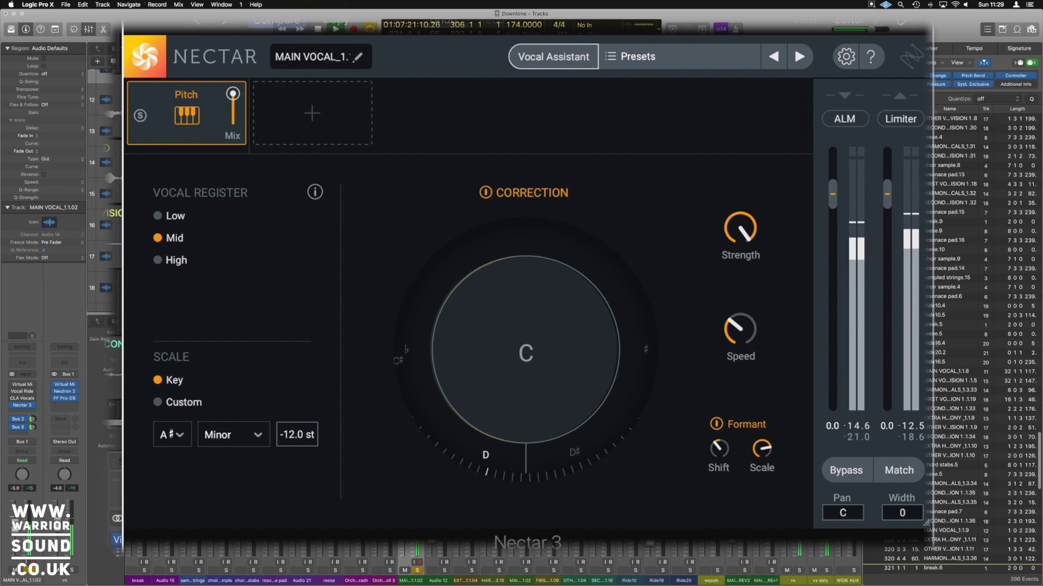
left_click(292, 435, "alt")
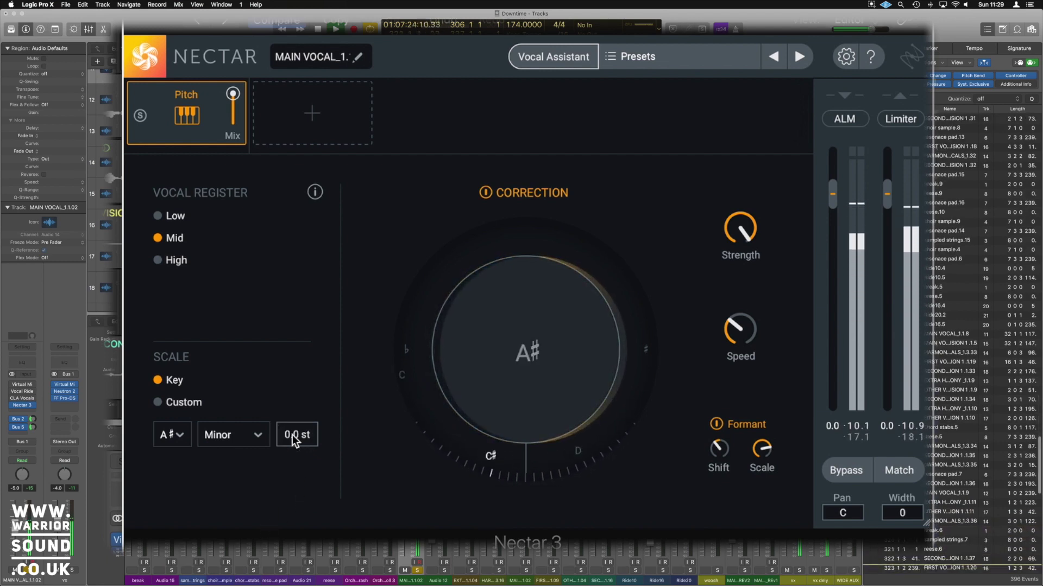
left_click(716, 426)
key("space")
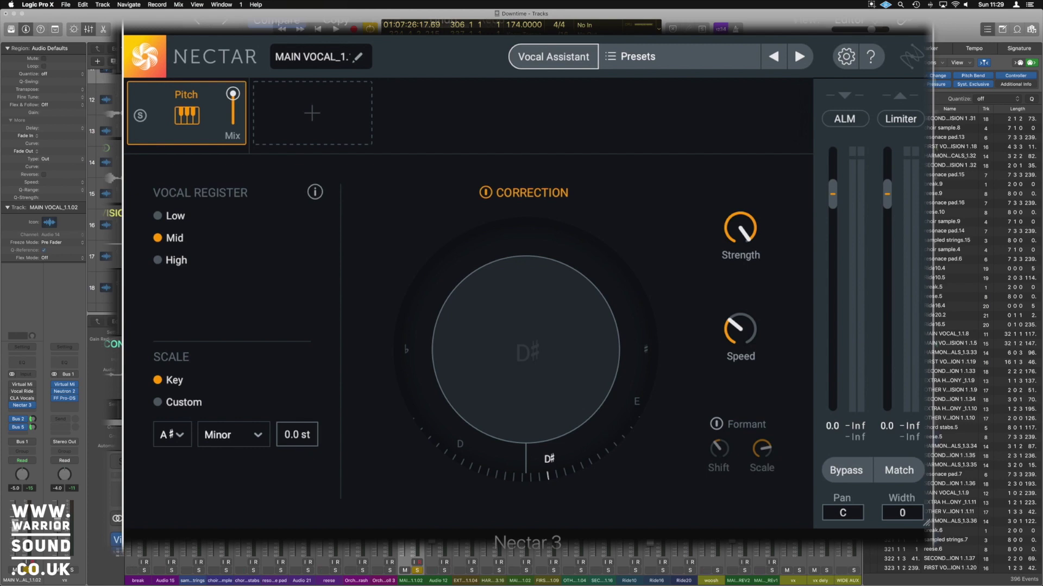
Select the MAIN VOCAL_1.1.8 region and create a new track with duplicate settings.
scroll(105, 179, "up", 1)
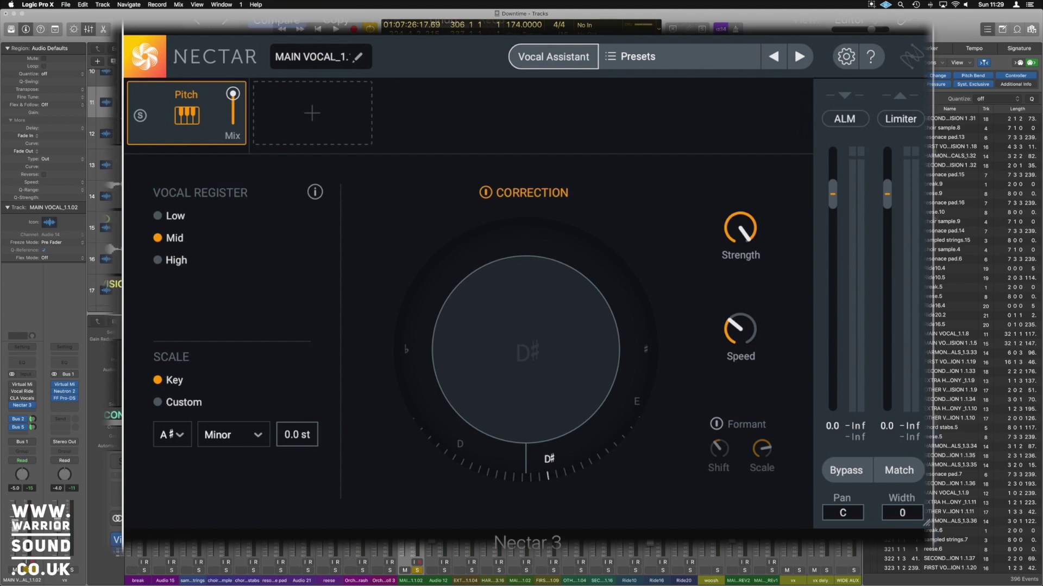
left_click(109, 102)
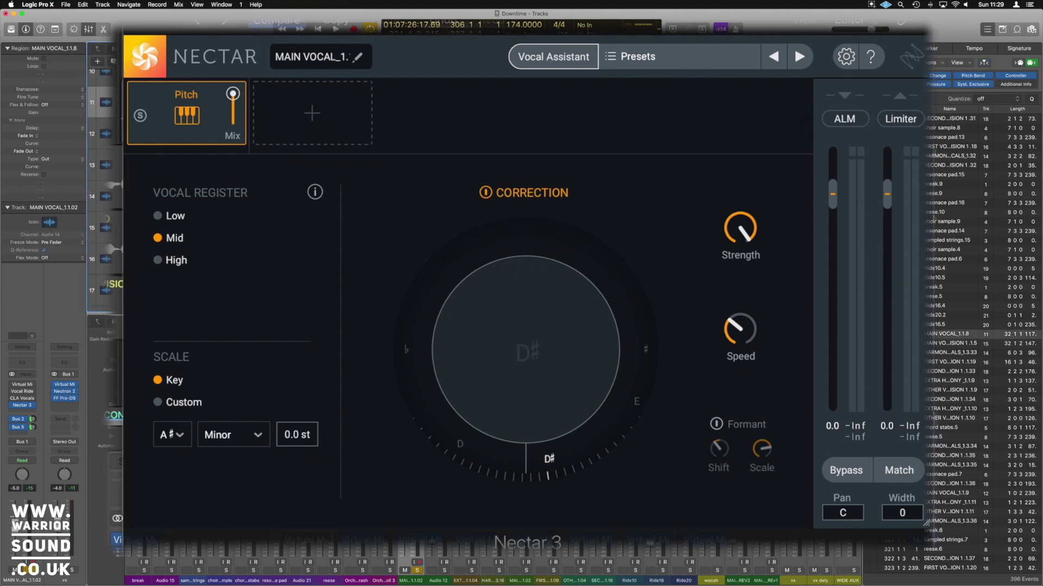
key("super+alt+a")
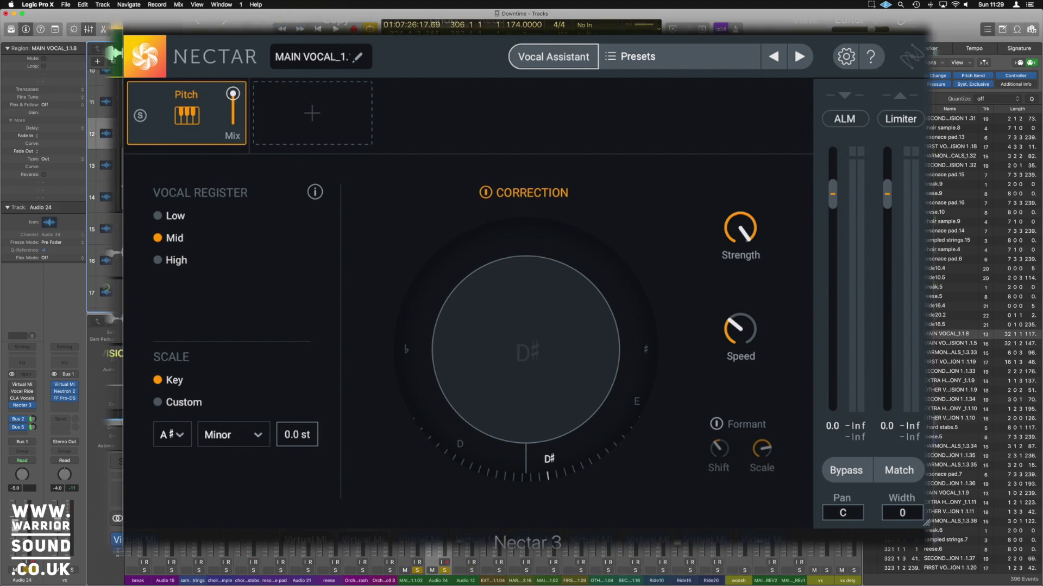
Paste the main vocal region onto Audio 24 and audition it.
key("super+v")
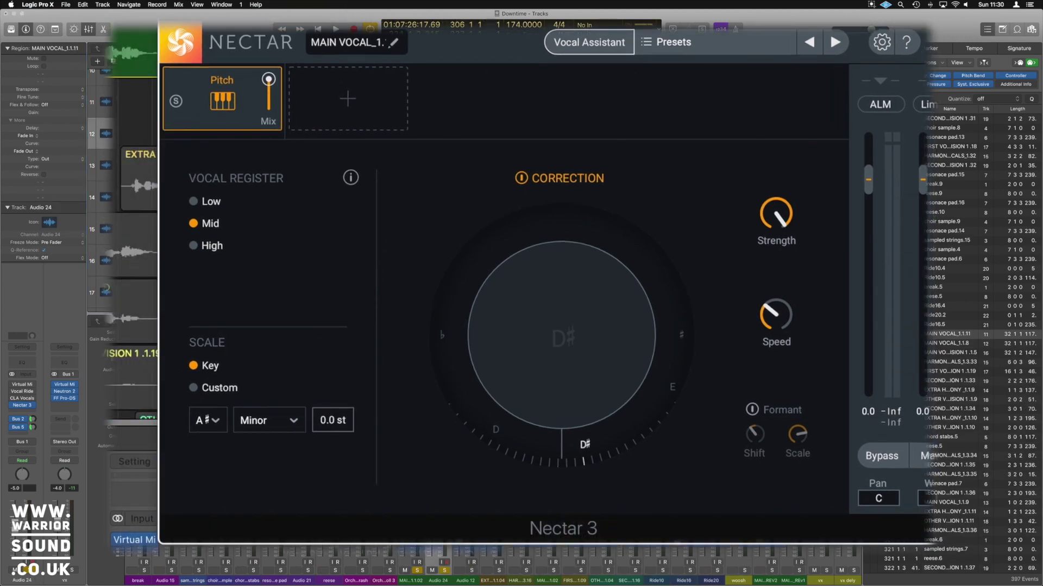
key("space")
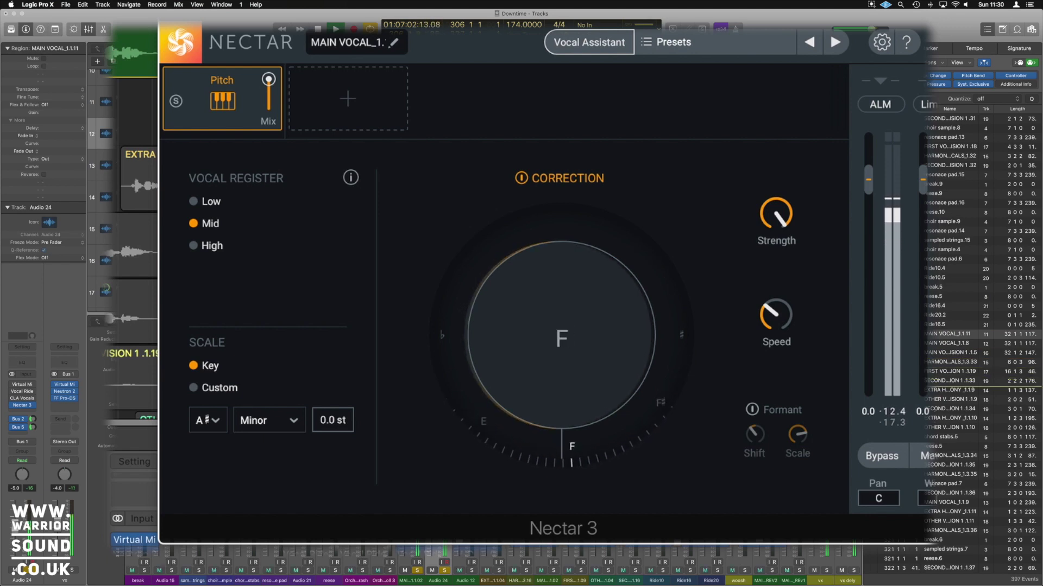
key("space")
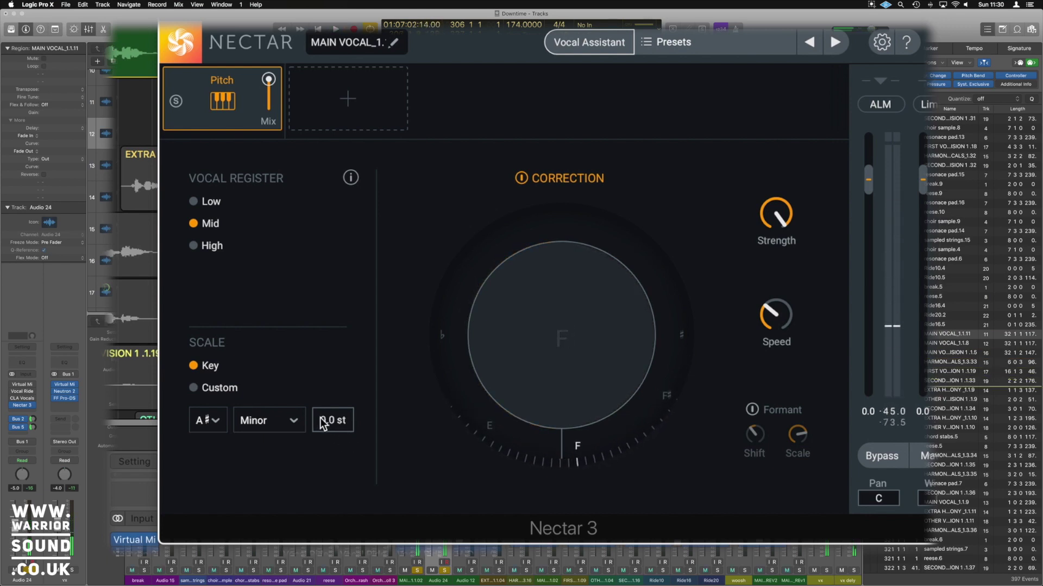
Drop the duplicate to -12.0 st, audition it, and copy it onto new track Audio 25.
left_click_drag(323, 421, 323, 467)
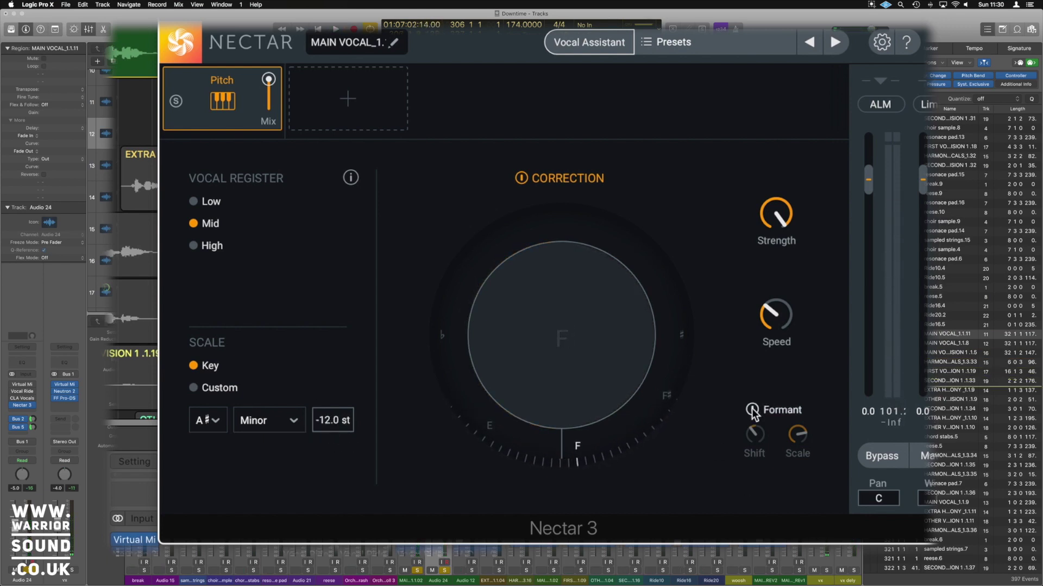
key("space")
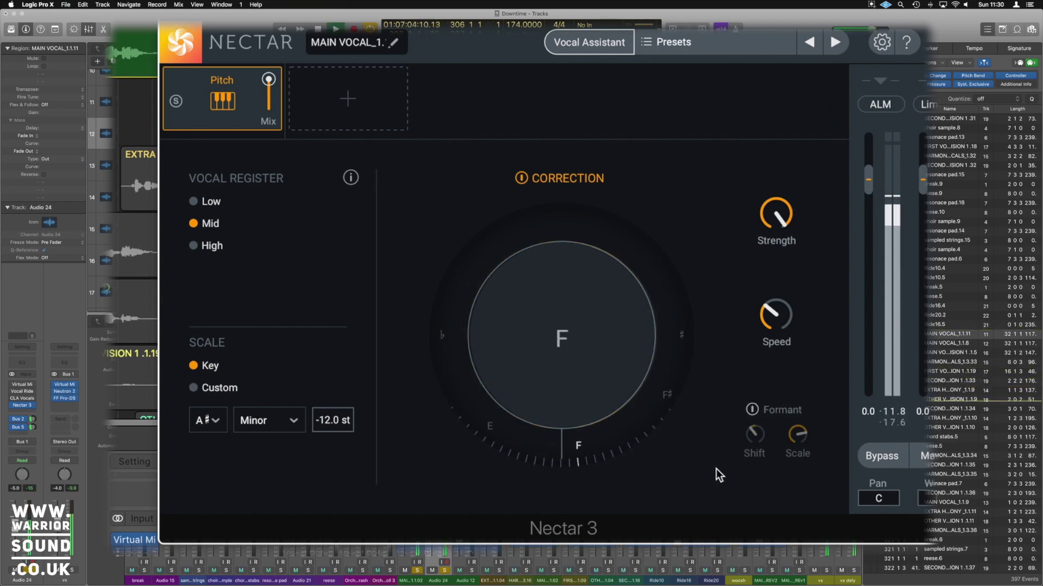
key("space")
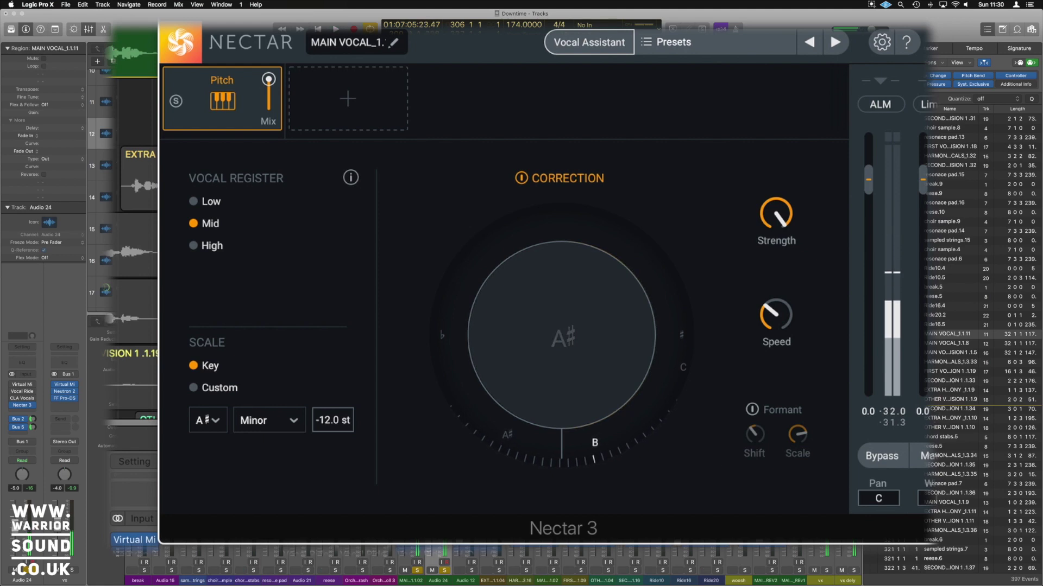
key("h")
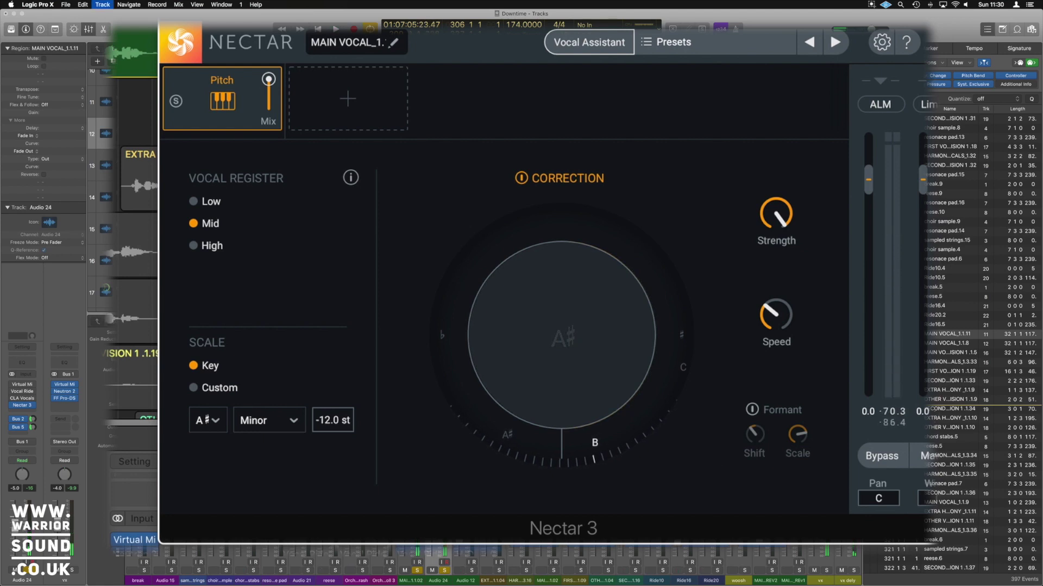
key("super+d")
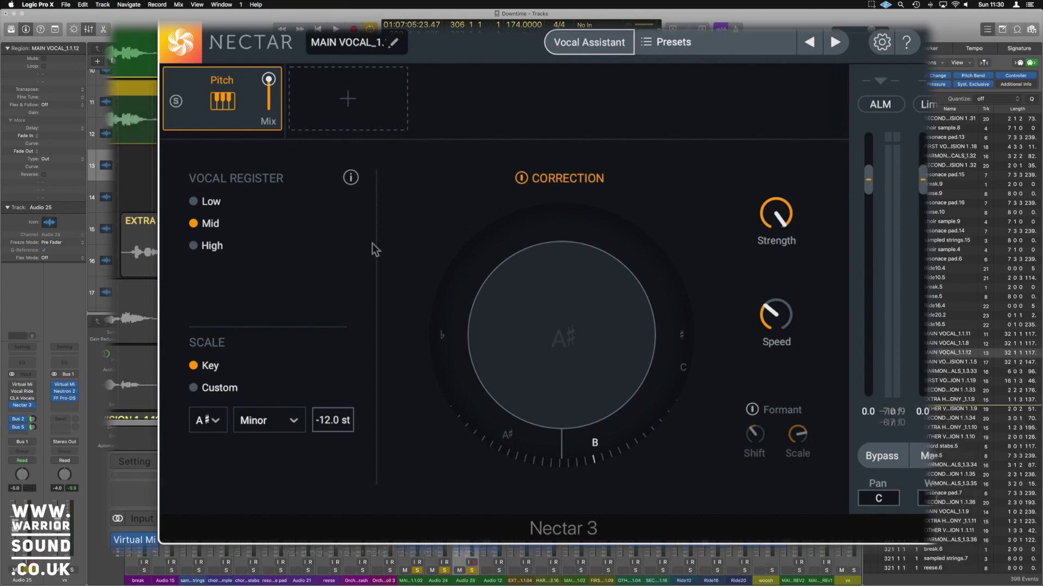
Enable Formant, raise its Shift to 2.30 st, and audition the layered vocals.
left_click(752, 410)
left_click_drag(756, 437, 758, 384)
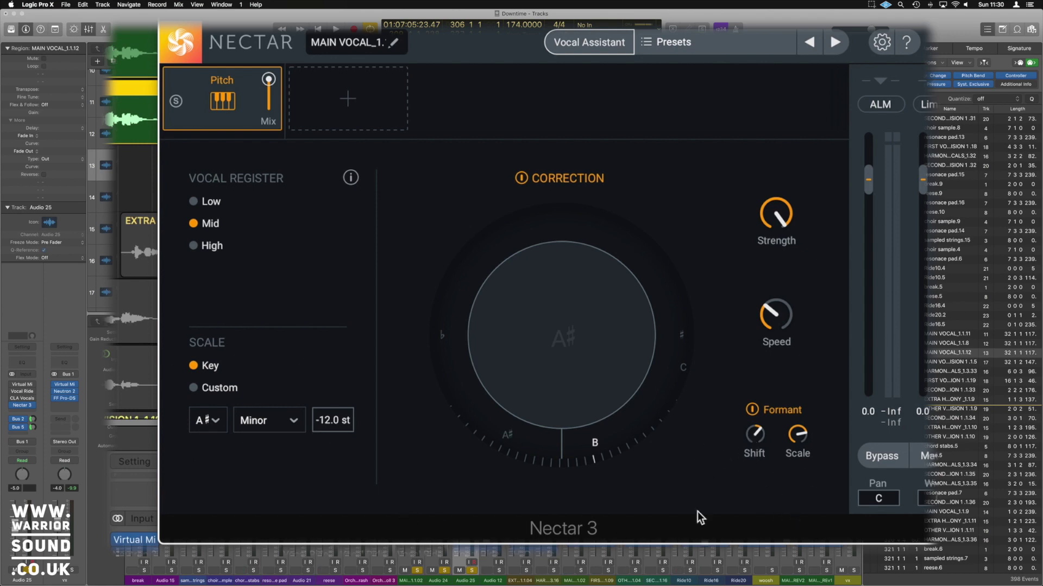
key("space")
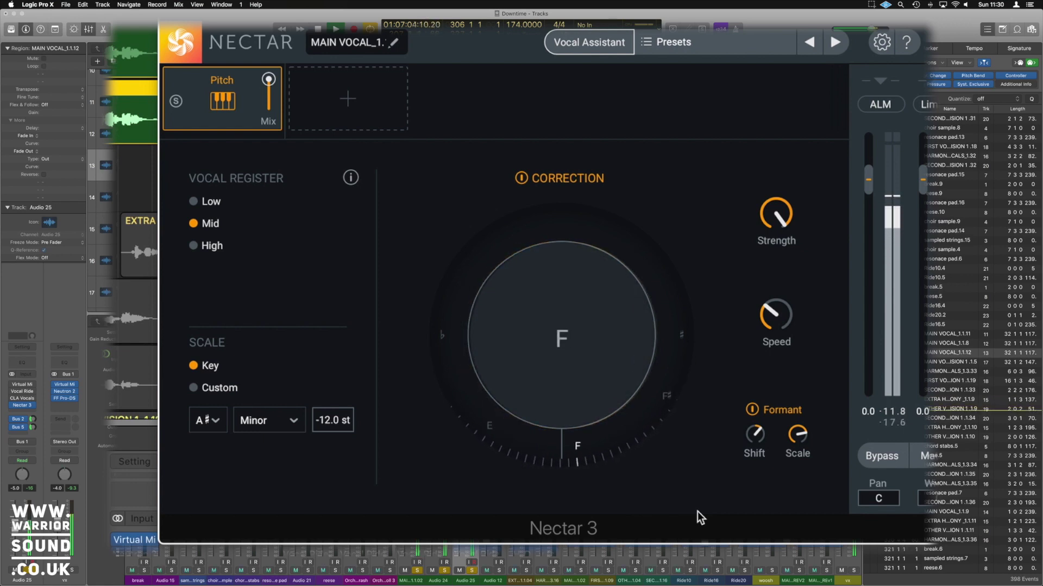
key("space")
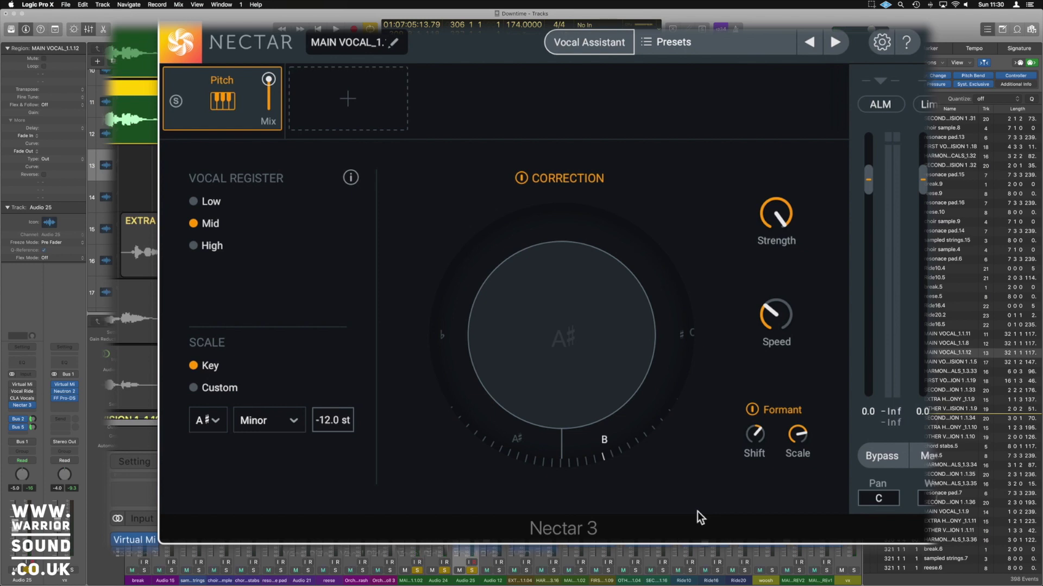
left_click(365, 102)
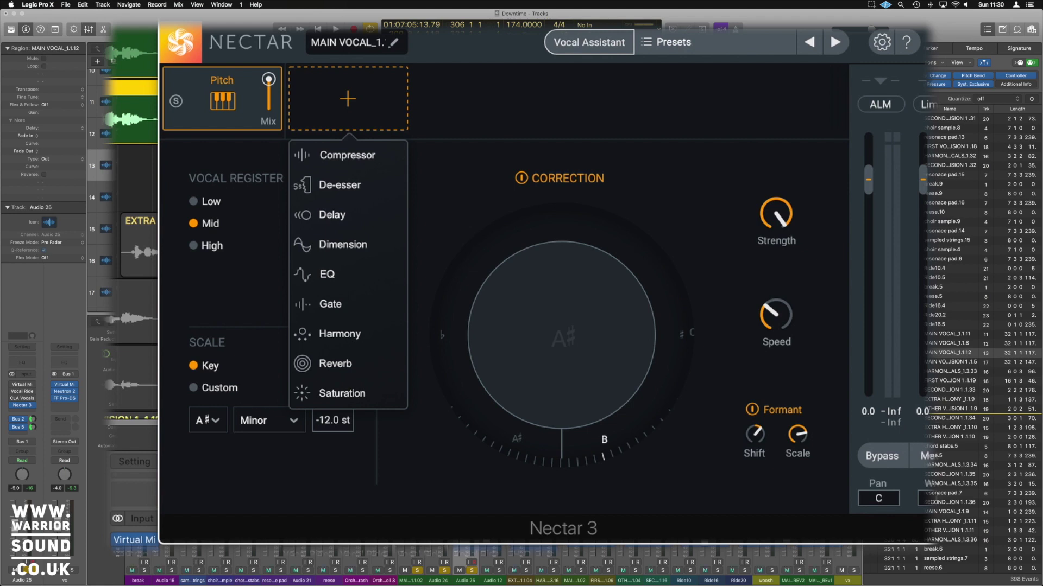
Dismiss the module dropdown by clicking empty space, adding nothing.
left_click(509, 135)
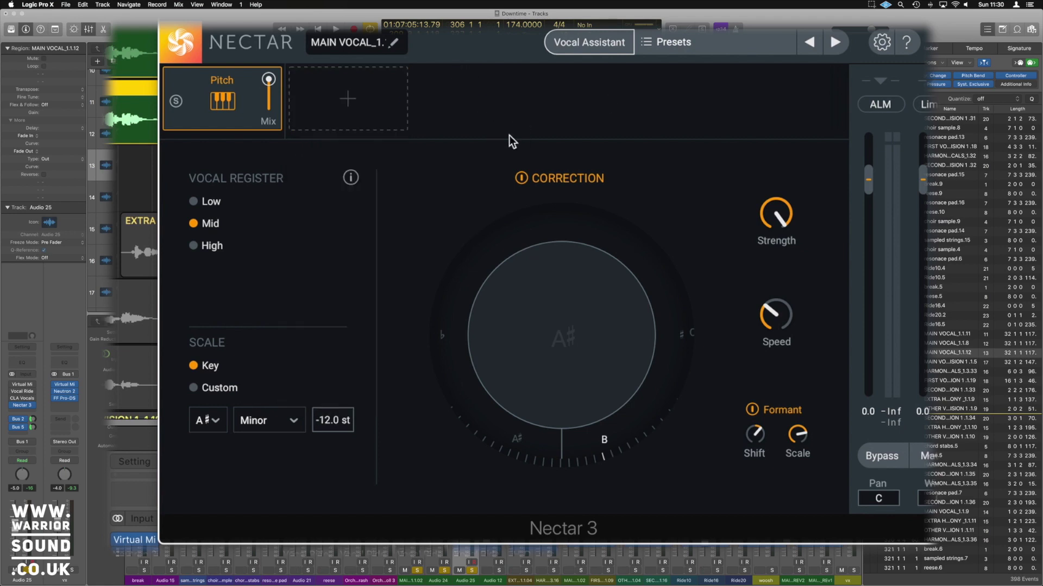